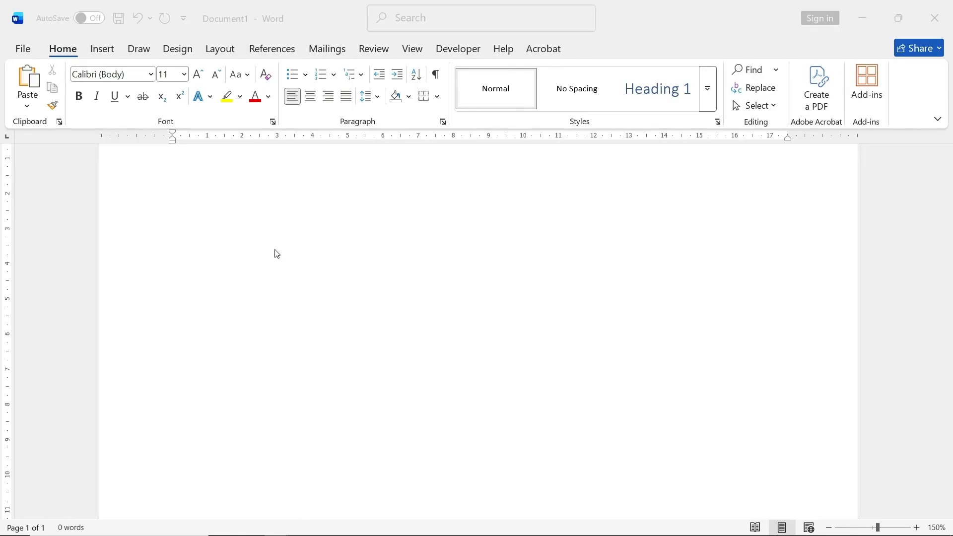
Insert a long cube shape on the page, about 2.27 cm high and 14.68 cm wide.
left_click(96, 52)
left_click(205, 69)
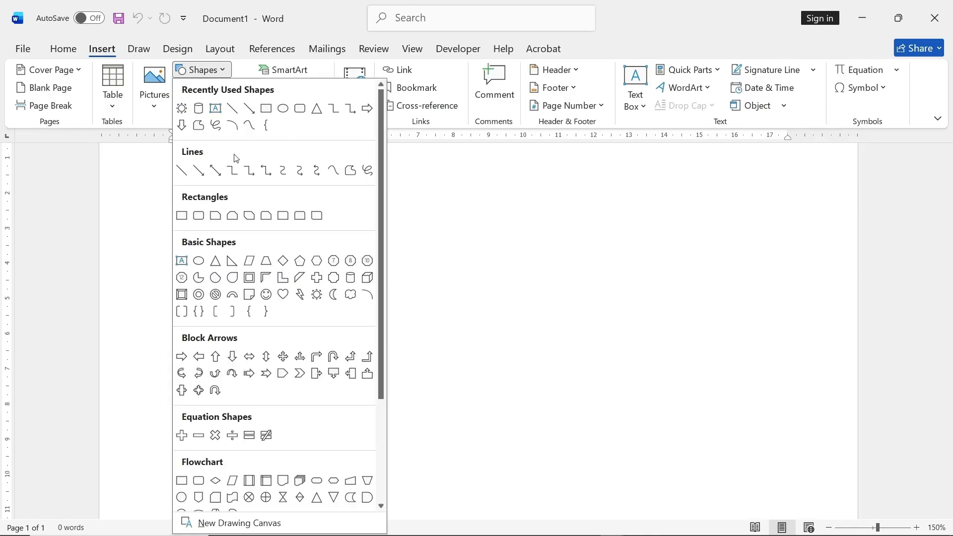
left_click(367, 277)
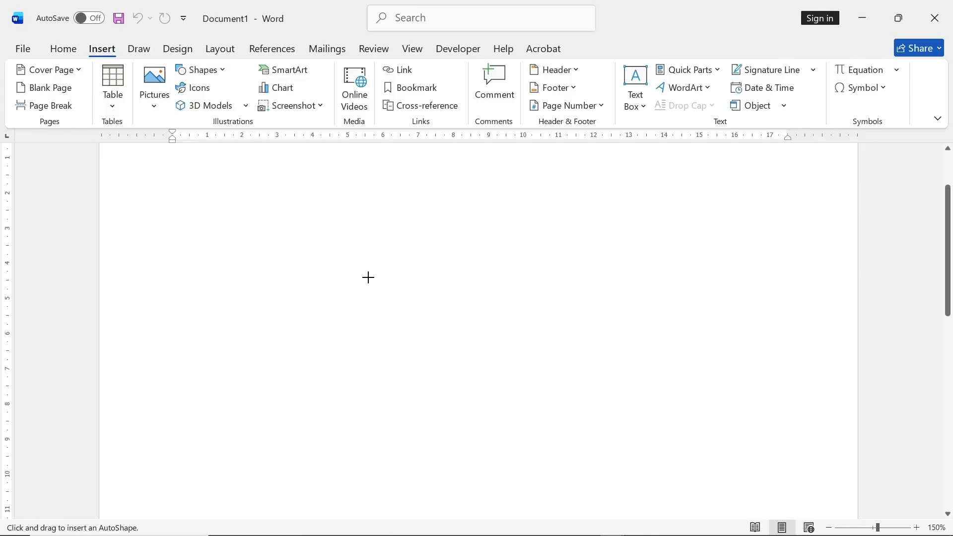
left_click_drag(223, 226, 739, 307)
Remove the cube's outline and move the shape slightly lower on the page.
left_click(376, 89)
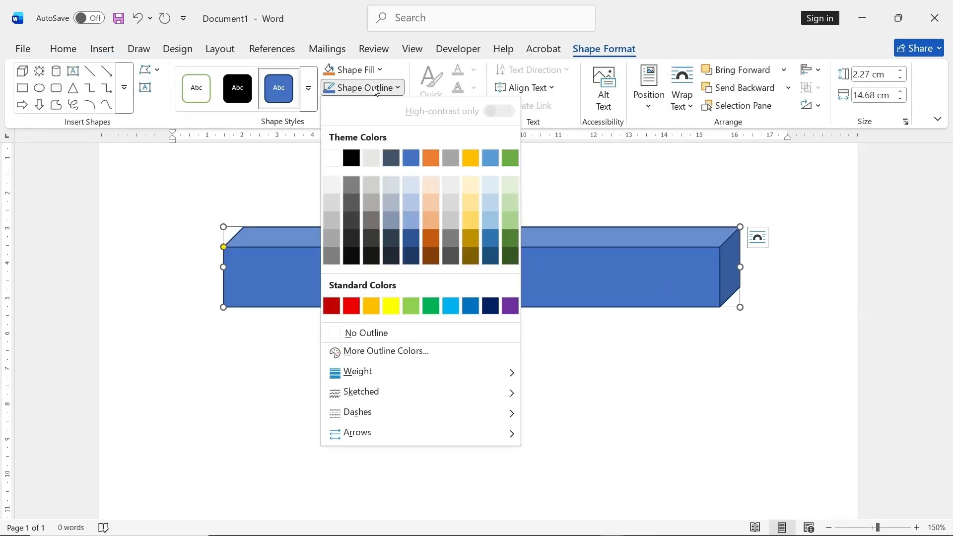
left_click(373, 334)
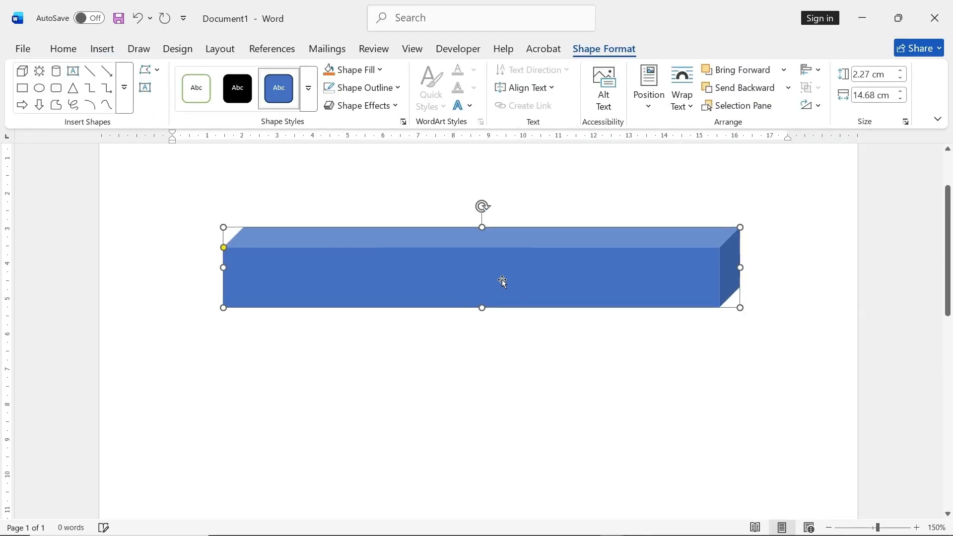
left_click_drag(503, 281, 490, 321)
Fill the cube with the dark-variation gradient radiating from the center and open its detailed gradient fill settings.
left_click(369, 73)
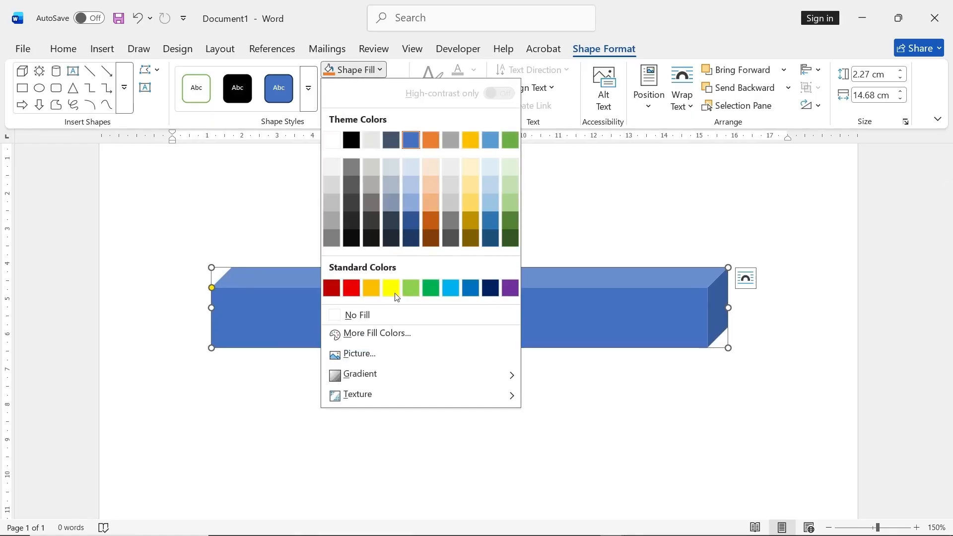
mouse_move(373, 378)
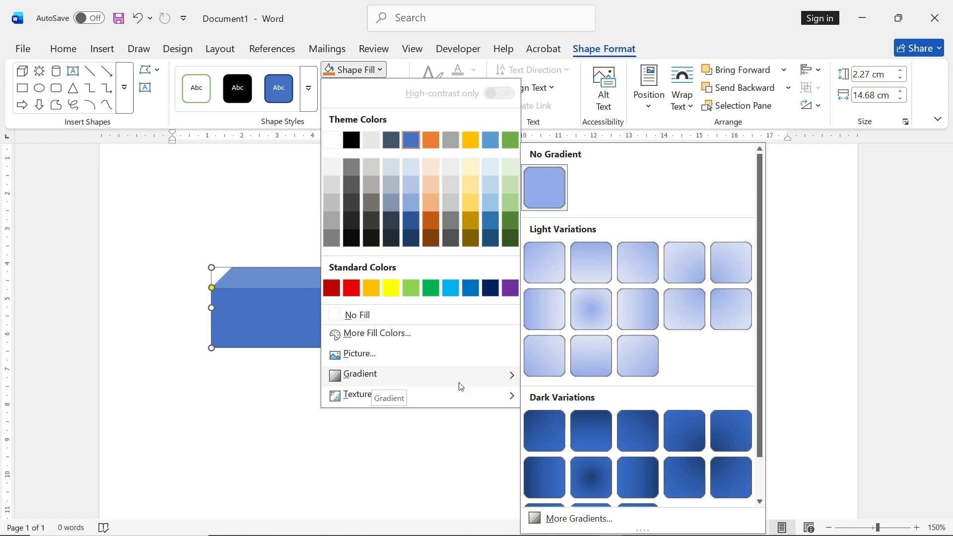
left_click(601, 479)
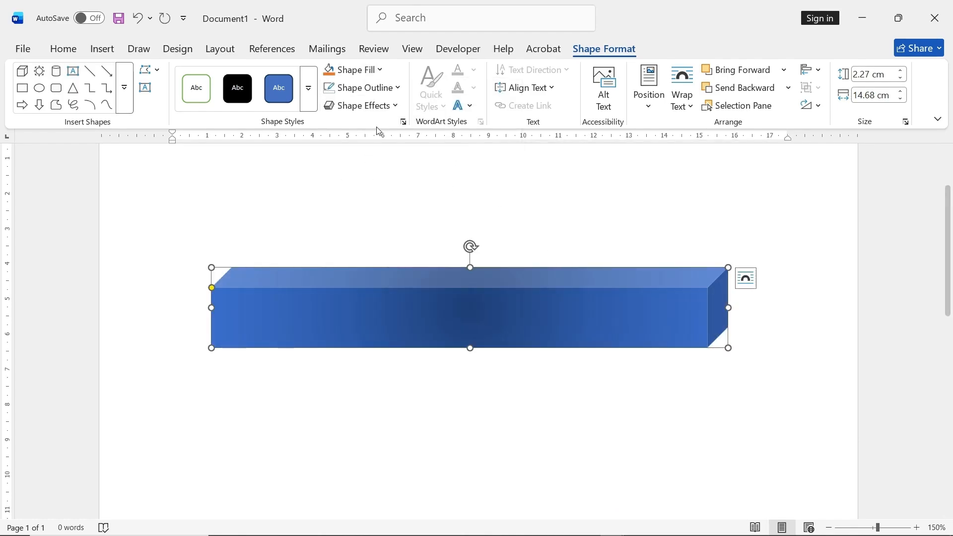
left_click(403, 122)
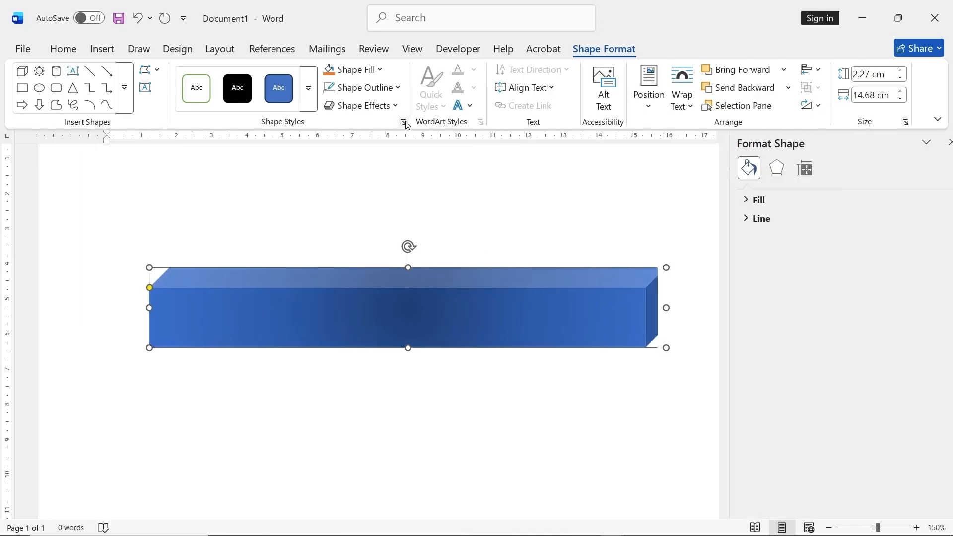
left_click(744, 199)
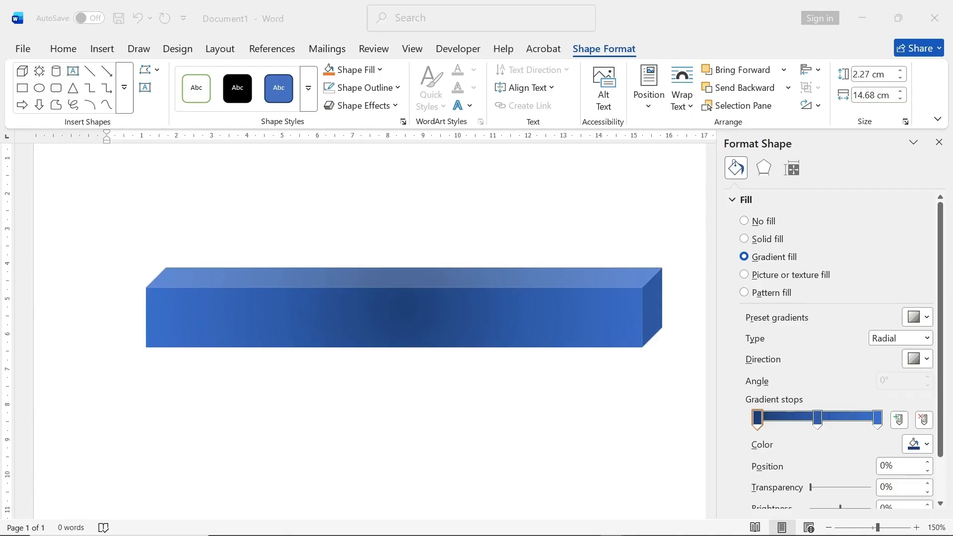
left_click(388, 311)
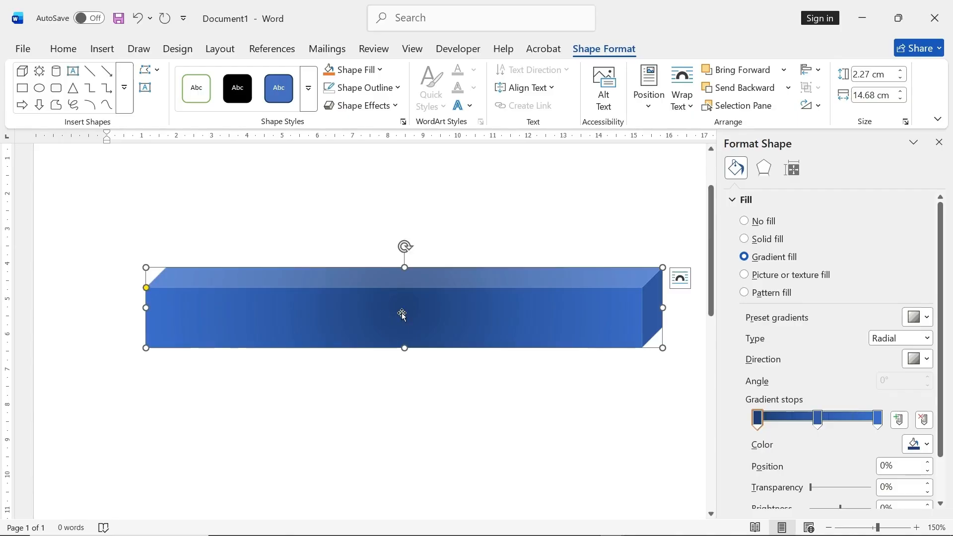
Color the first gradient stop theme orange, and move the middle stop to 28% with the next darker orange.
left_click(759, 421)
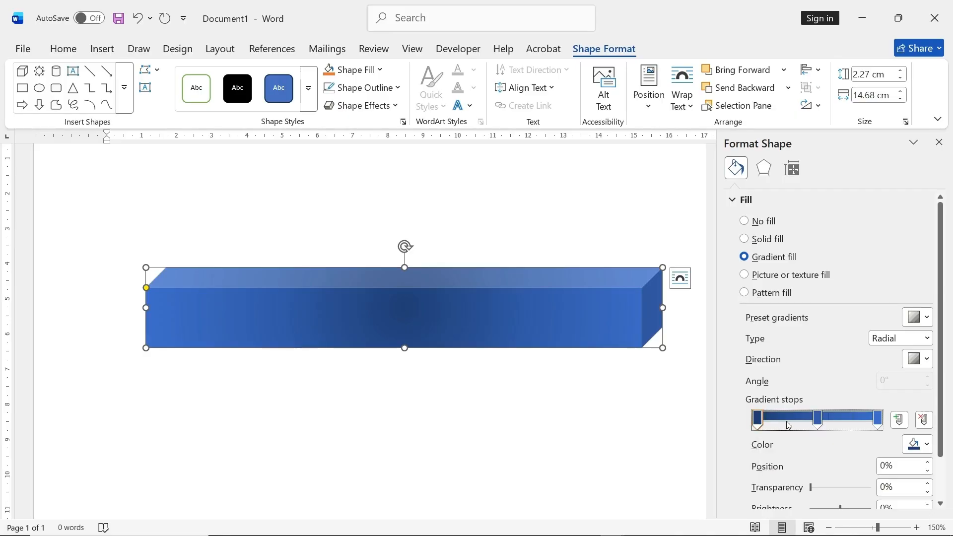
left_click(922, 448)
left_click(864, 253)
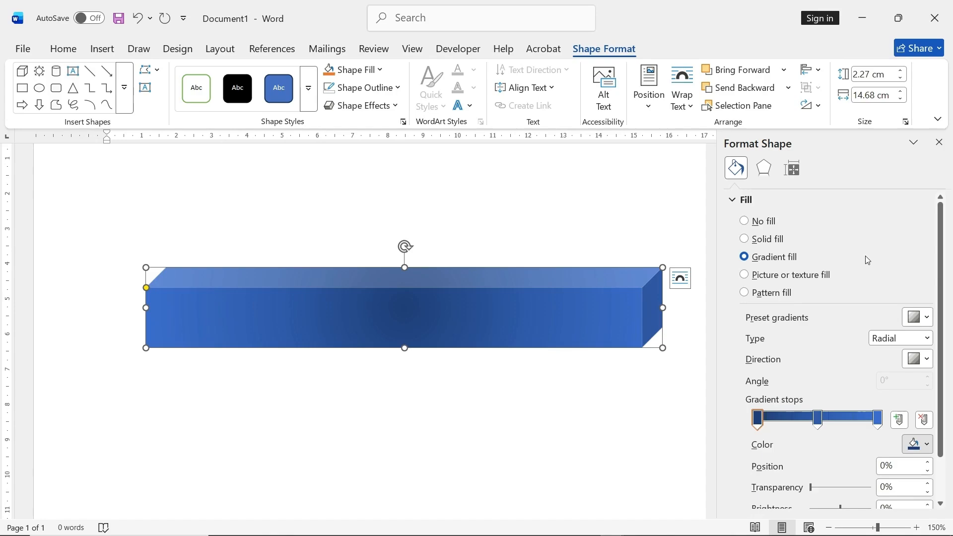
left_click(817, 420)
left_click_drag(817, 421, 794, 426)
left_click(928, 445)
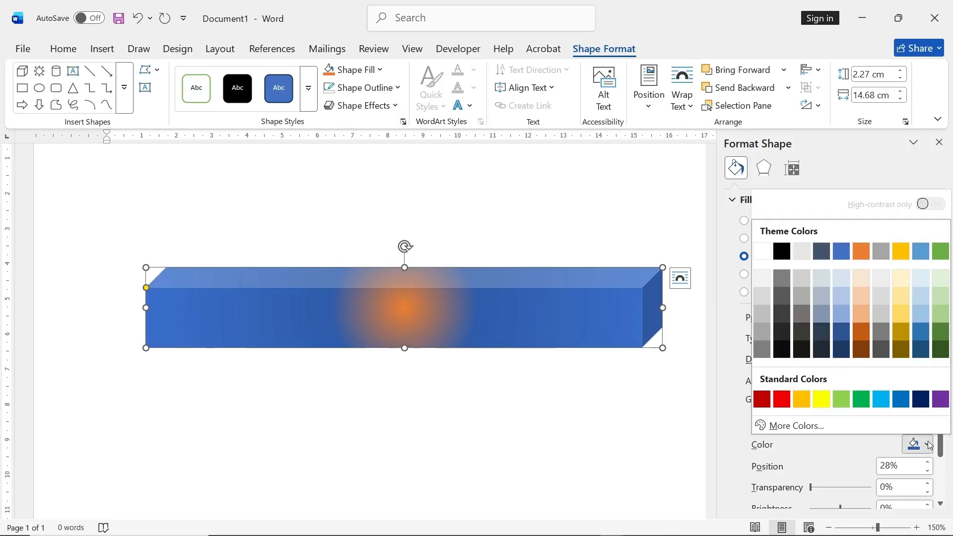
left_click(864, 334)
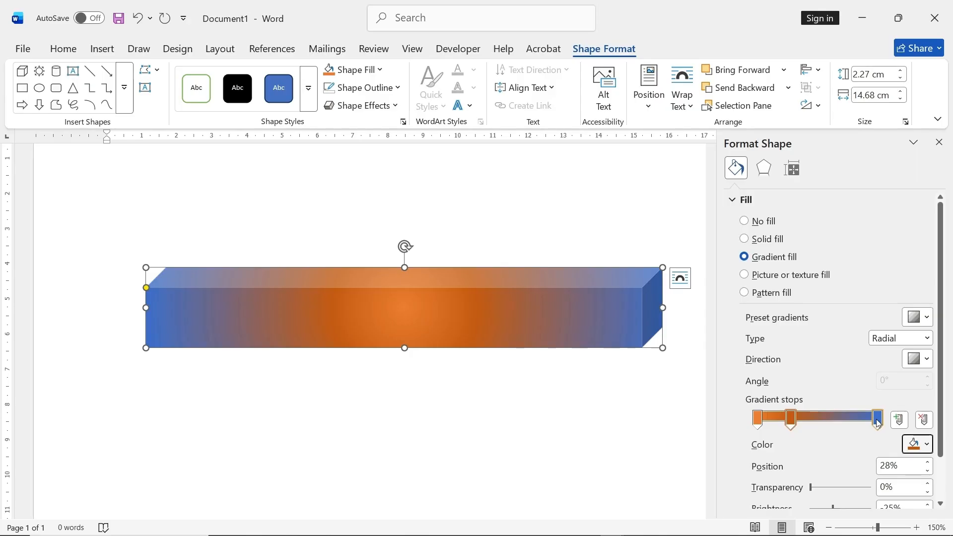
Add a gradient stop at 54% and color it the darkest theme orange.
left_click(824, 420)
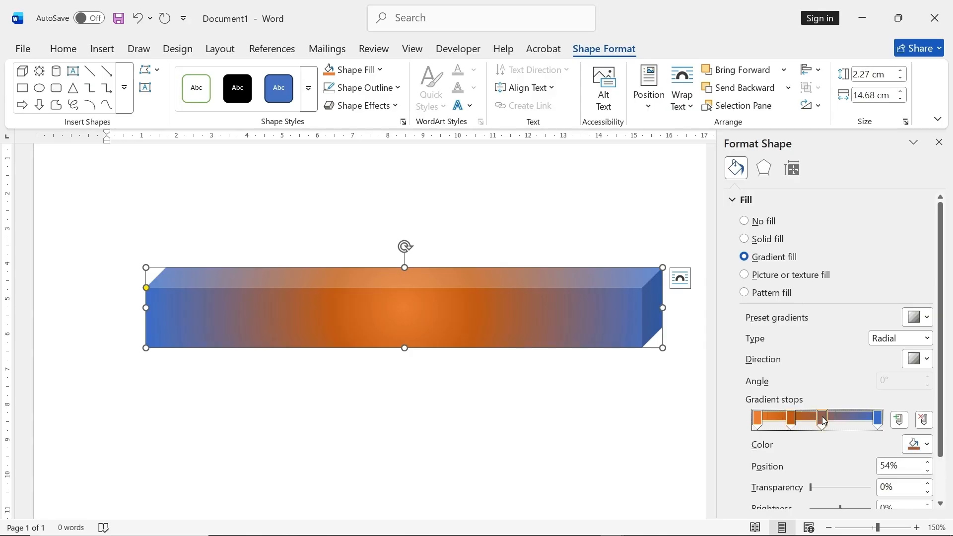
left_click(920, 444)
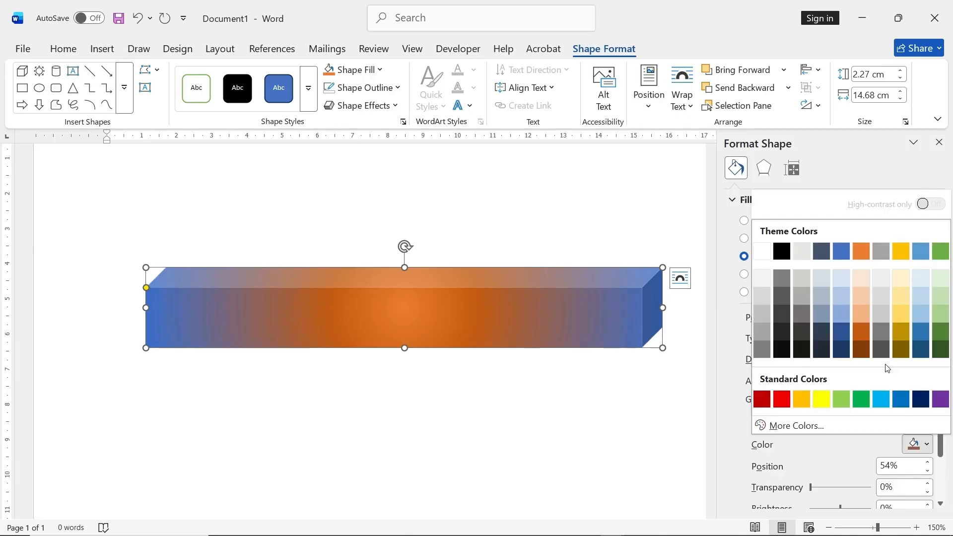
left_click(861, 353)
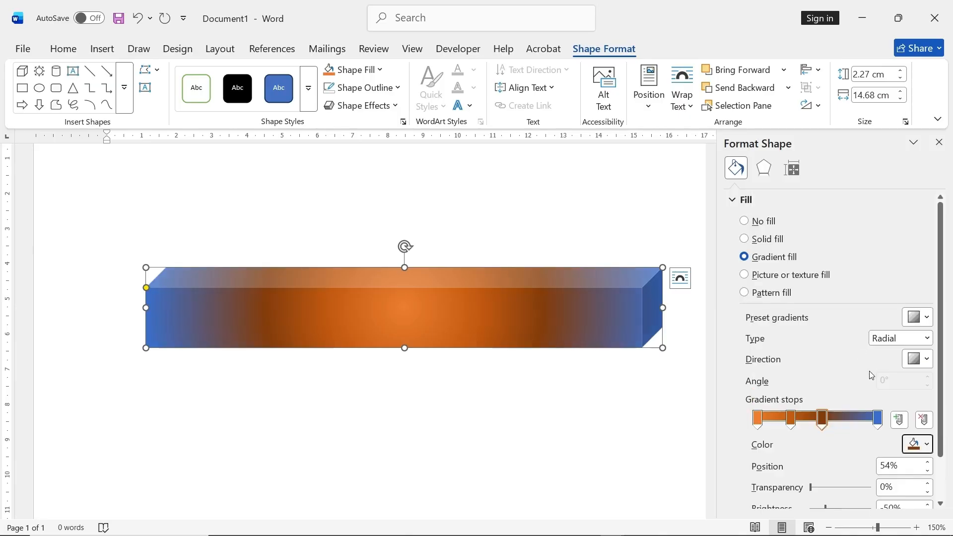
Add a dark gray (Text 1, Lighter 25%) gradient stop placed at 83%, and color the final stop black.
left_click(848, 418)
left_click(927, 445)
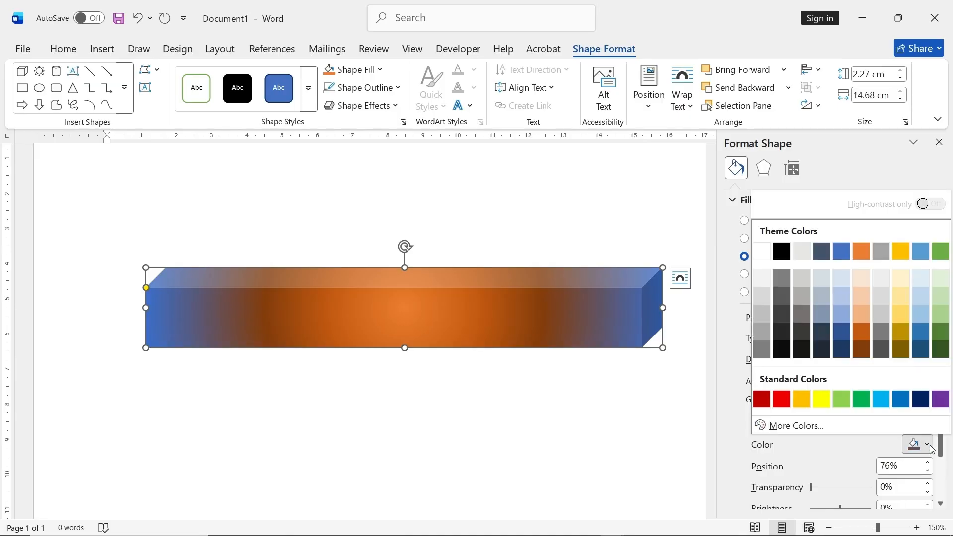
left_click(791, 314)
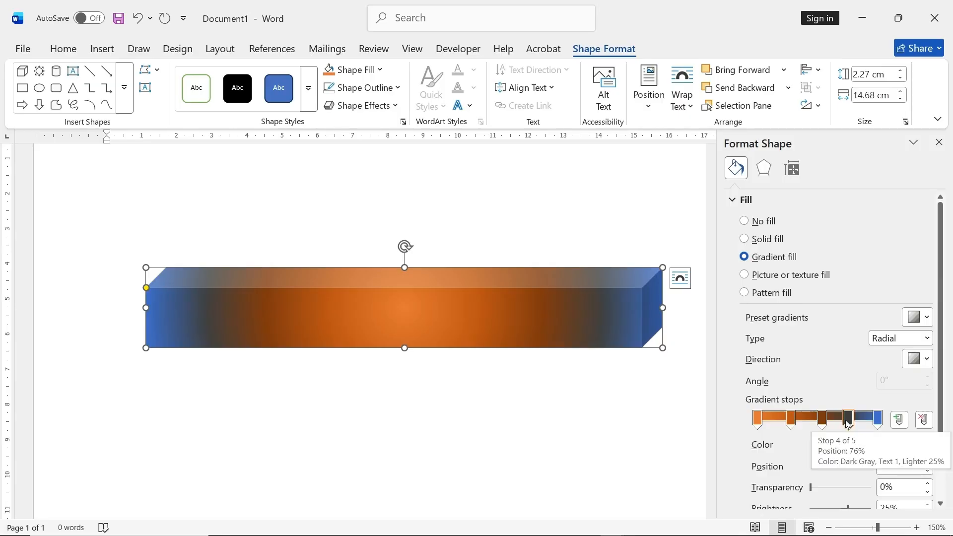
left_click_drag(853, 420, 862, 420)
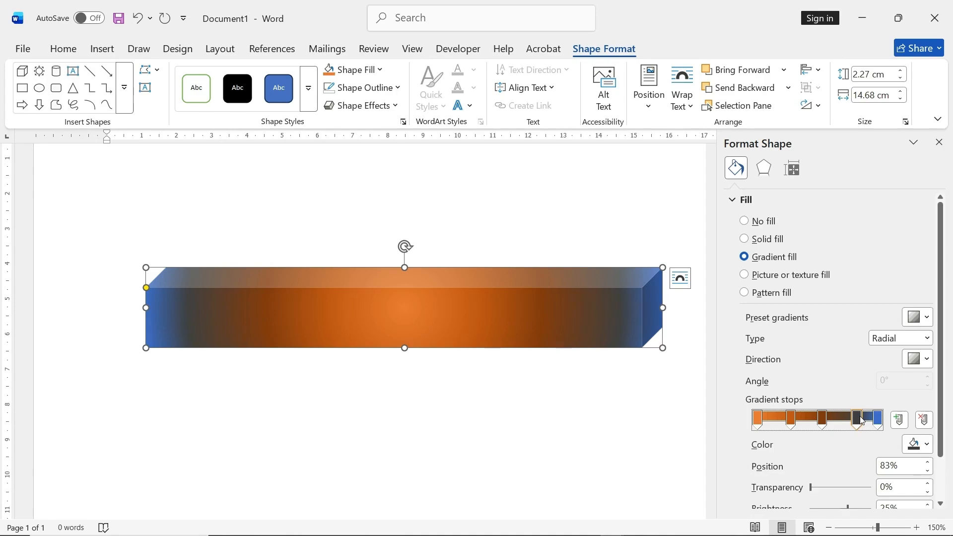
left_click(878, 421)
left_click(927, 445)
left_click(782, 252)
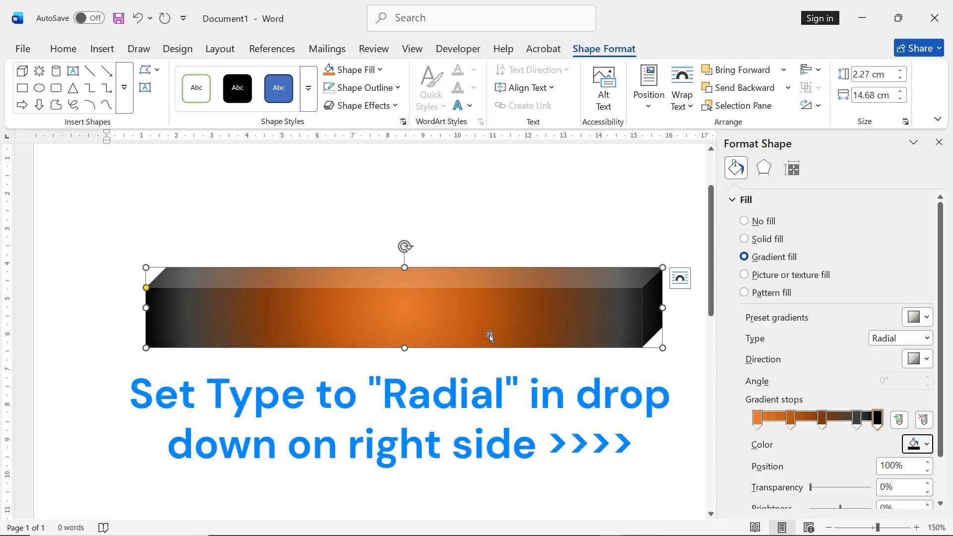
Shrink the cube to about 1.62 cm high and 14.18 cm wide, and deepen its top face to roughly half the height.
left_click(680, 278)
left_click(725, 465)
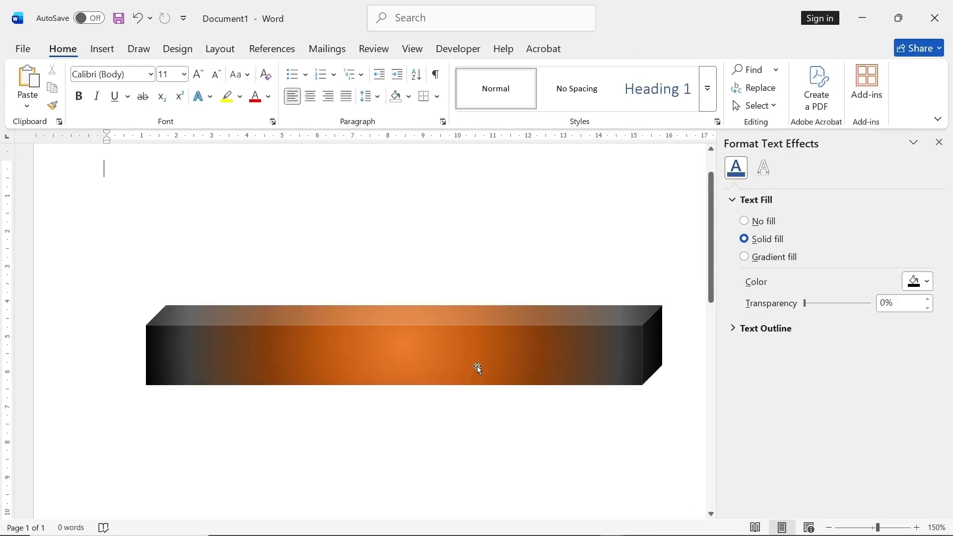
left_click(478, 365)
left_click_drag(663, 386, 645, 363)
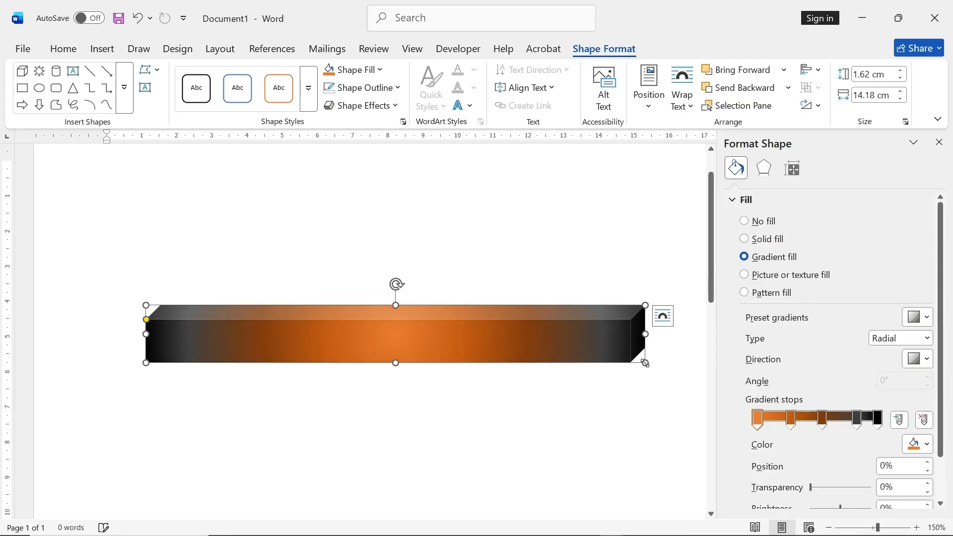
left_click_drag(155, 323, 114, 337)
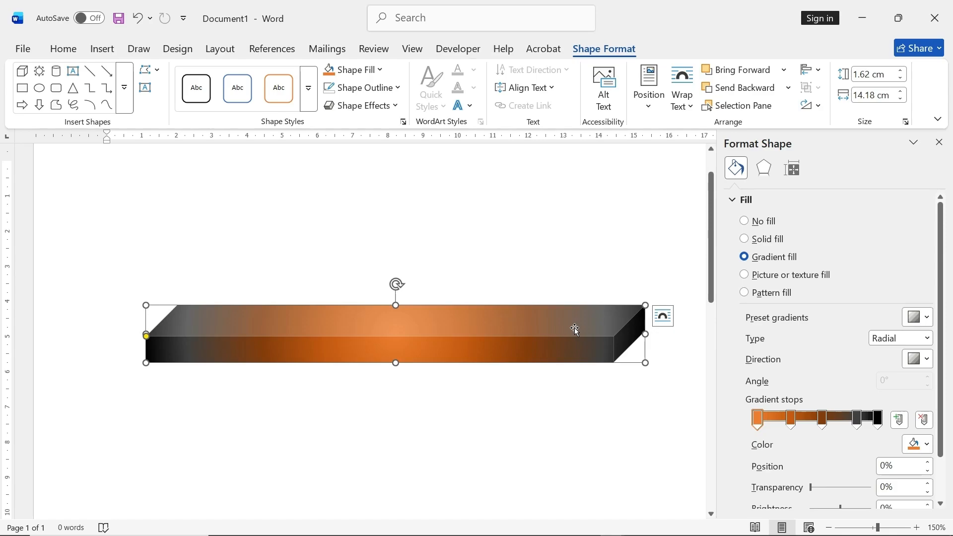
Fine-tune the gradient by moving the first stop slightly inward and the darkest orange stop to 43%.
scroll(859, 402, "down", 1)
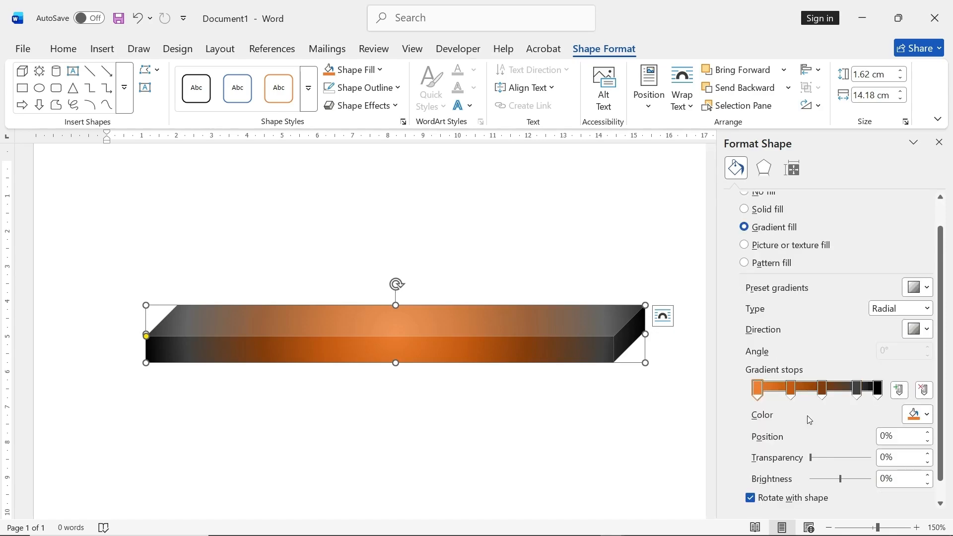
mouse_move(860, 392)
left_mouse_down()
mouse_move(814, 398)
mouse_move(857, 395)
left_mouse_up()
left_click(850, 397)
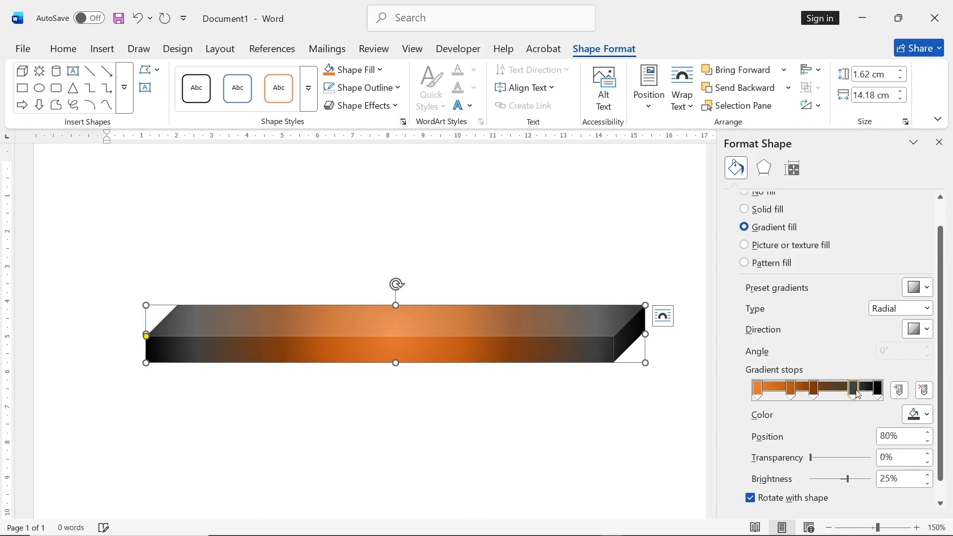
left_click(759, 392)
left_click_drag(765, 395, 822, 392)
left_click(815, 391)
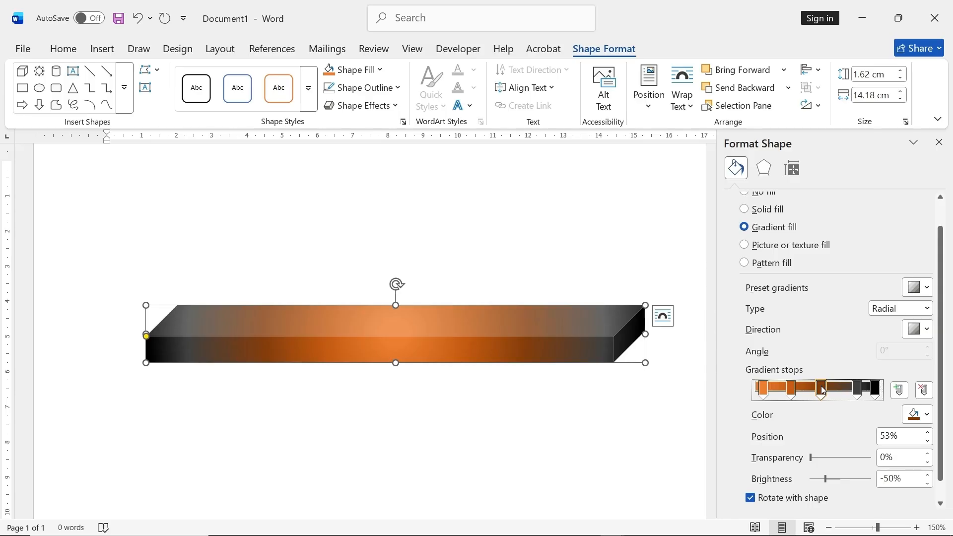
left_click_drag(821, 390, 808, 383)
scroll(827, 434, "down", 1)
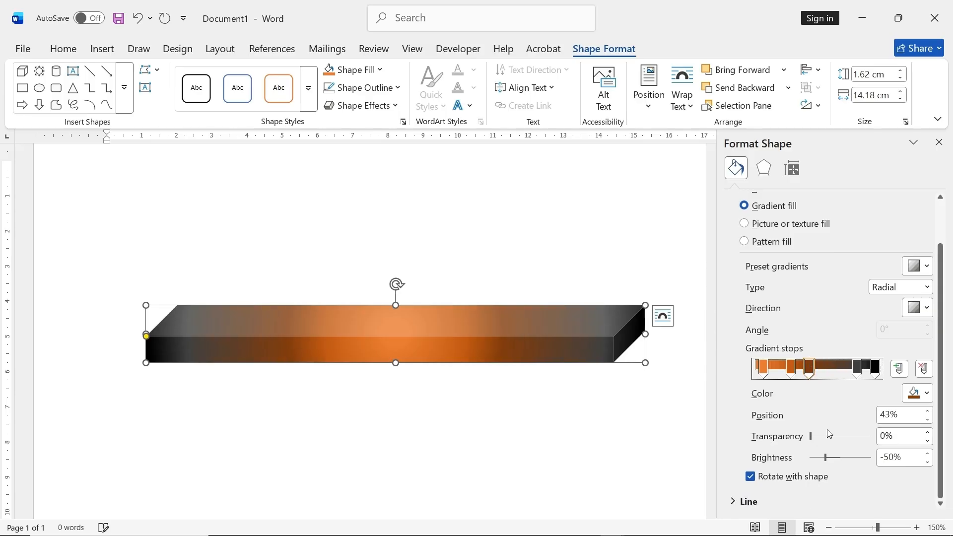
Apply the first Translucent 3-D material and a warm reddish lighting preset to the cube.
left_click(765, 169)
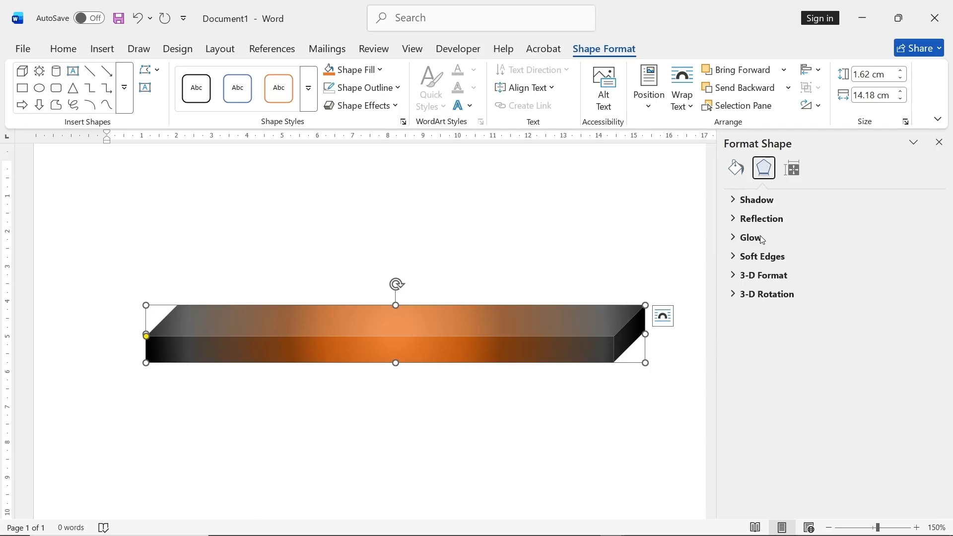
left_click(758, 276)
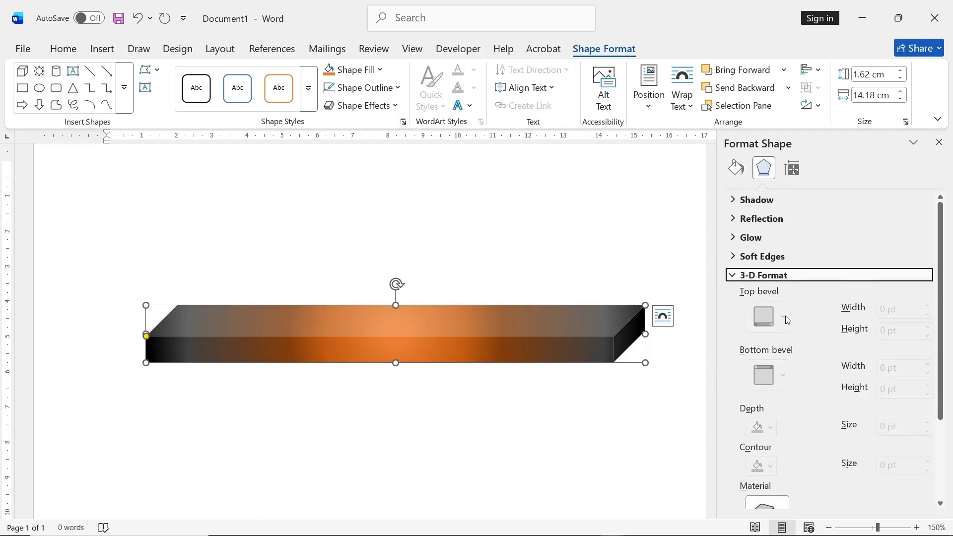
scroll(811, 400, "down", 3)
left_click(783, 398)
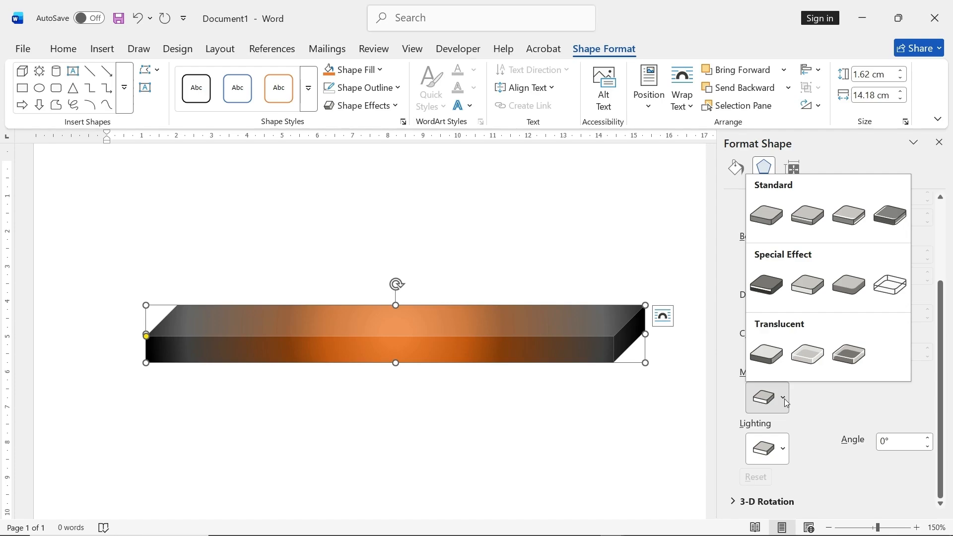
left_click(763, 362)
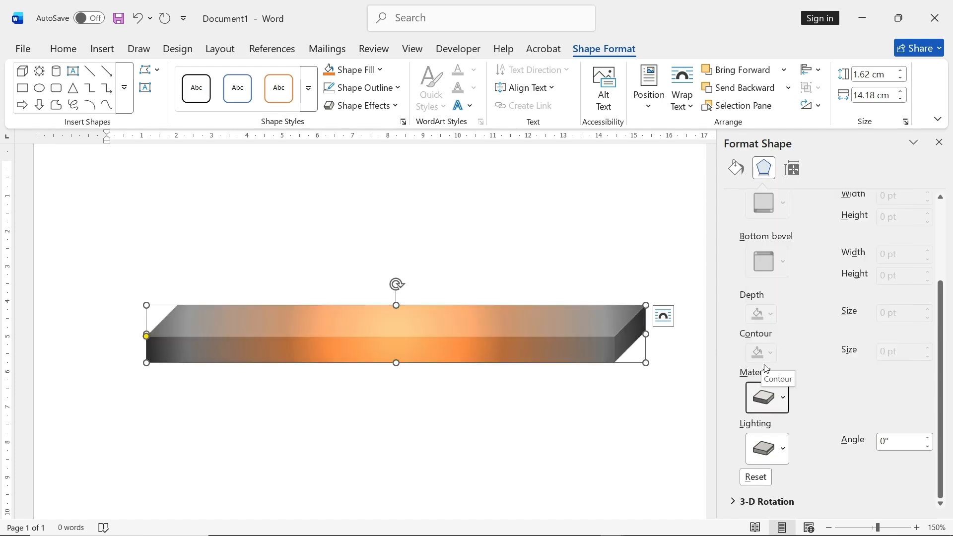
left_click(784, 438)
left_click(849, 267)
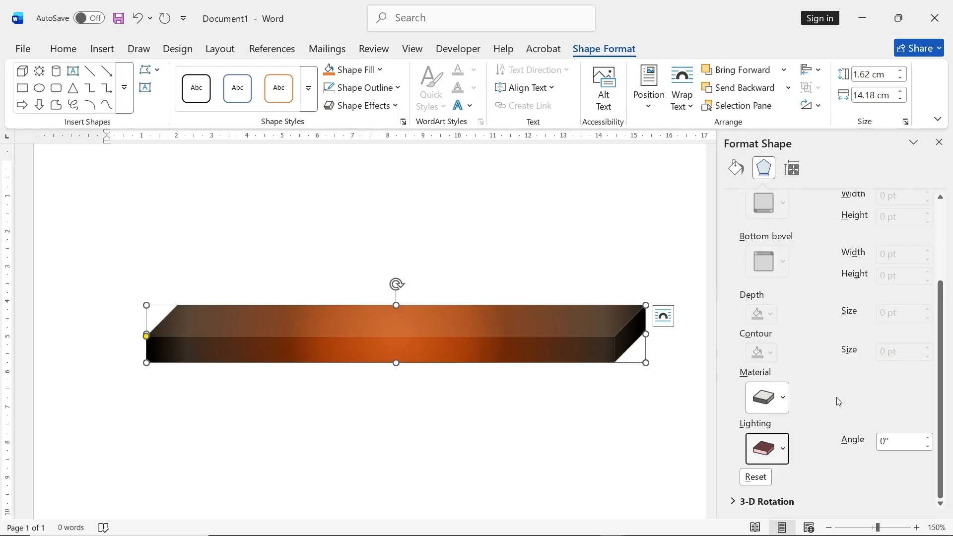
Set the cube's X rotation to 20° and apply the fourth preset in the second row of Perspective rotations.
left_click(743, 503)
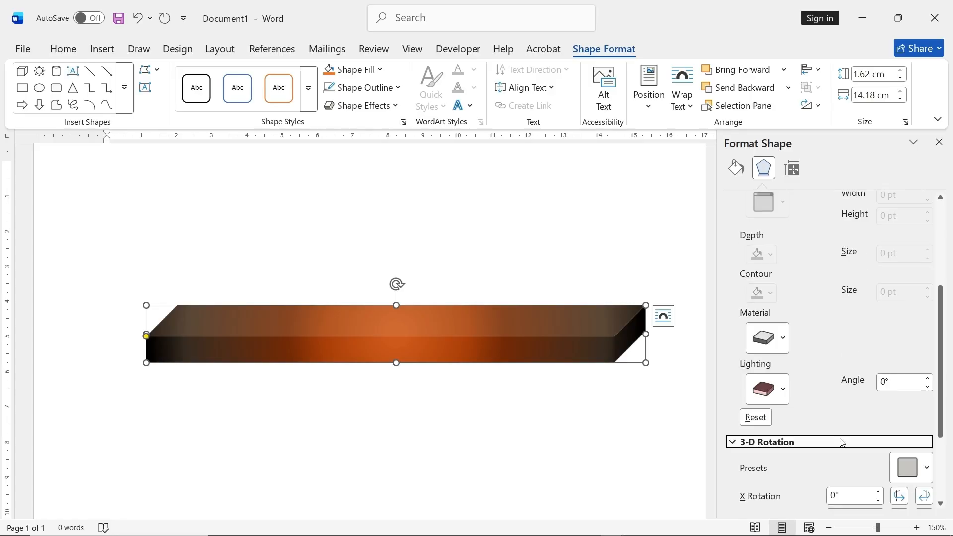
scroll(767, 357, "down", 2)
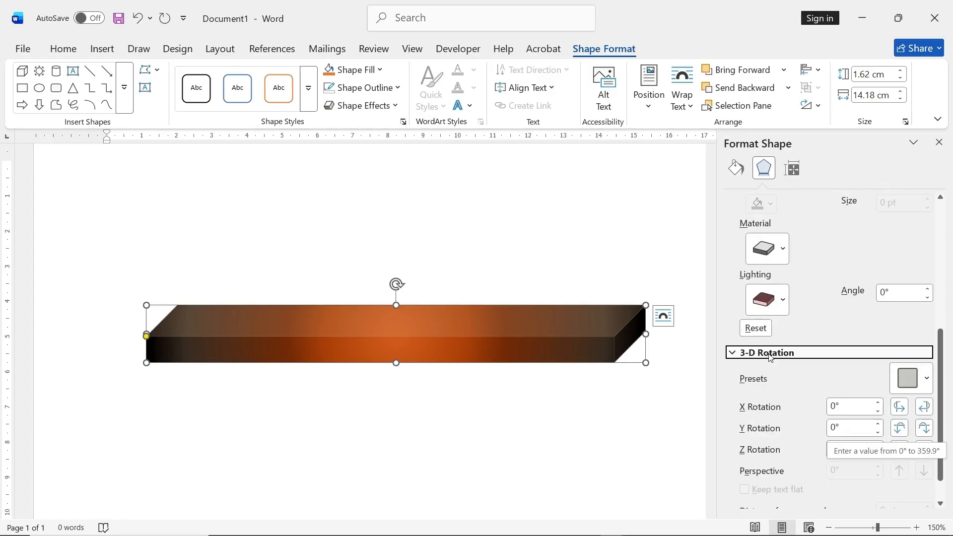
scroll(844, 372, "down", 1)
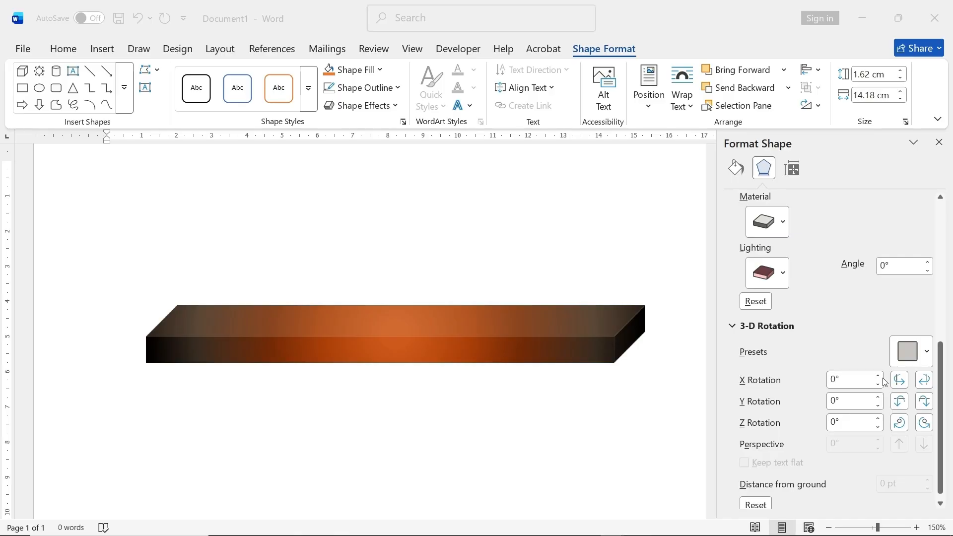
left_click(878, 377)
left_click(878, 377)
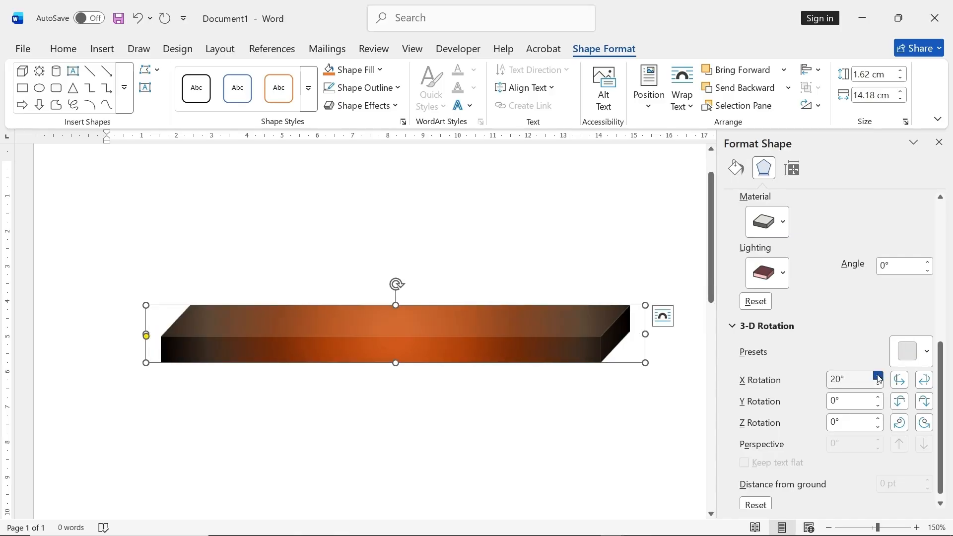
left_click(929, 342)
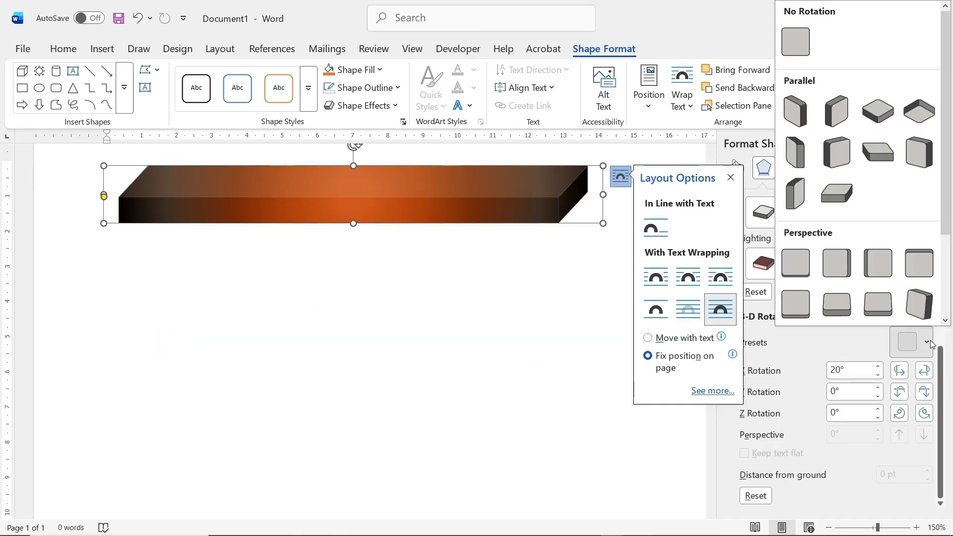
left_click(919, 303)
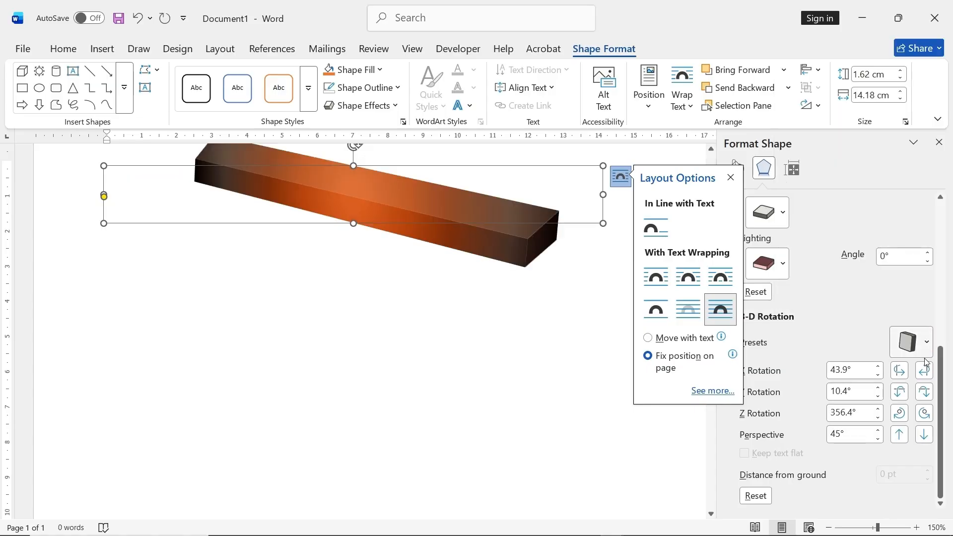
Set the cube's X rotation to 20°, its Y and Z rotations to 0°, and its perspective to 85°.
left_click_drag(859, 372, 805, 377)
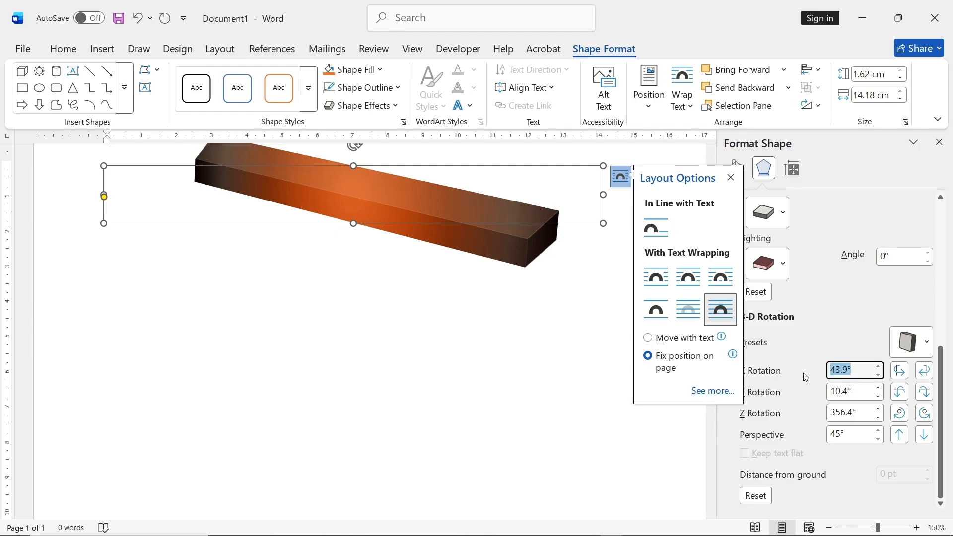
type("20")
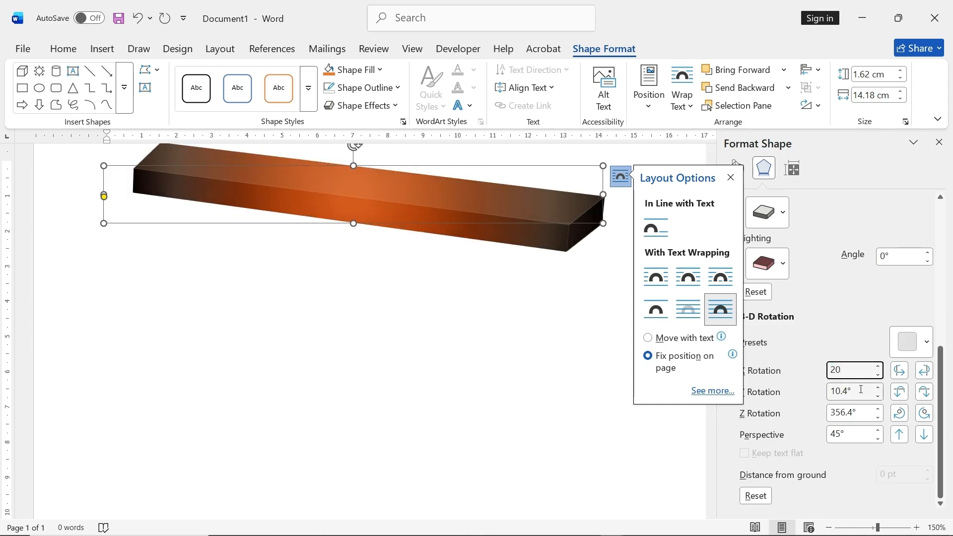
left_click_drag(861, 389, 803, 398)
type("0")
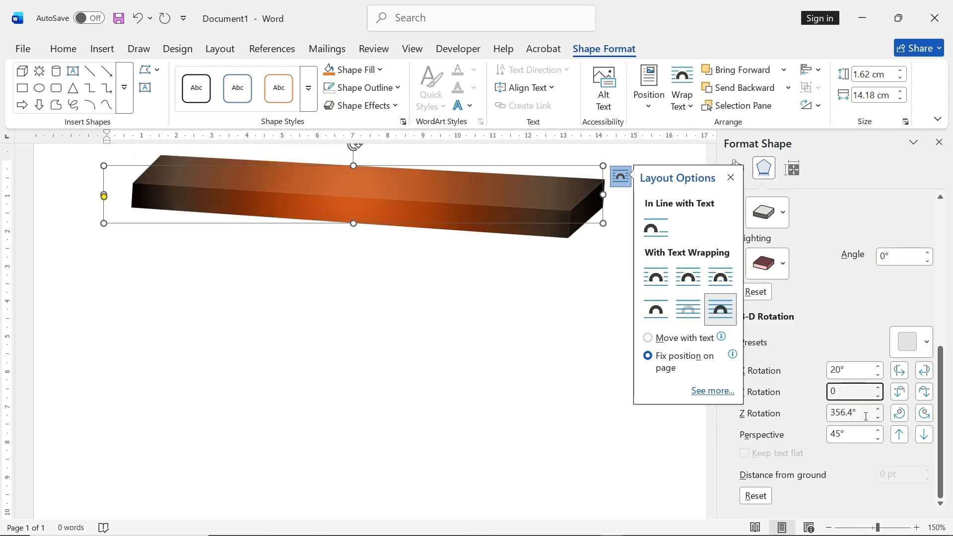
left_click_drag(861, 412, 806, 421)
type("0")
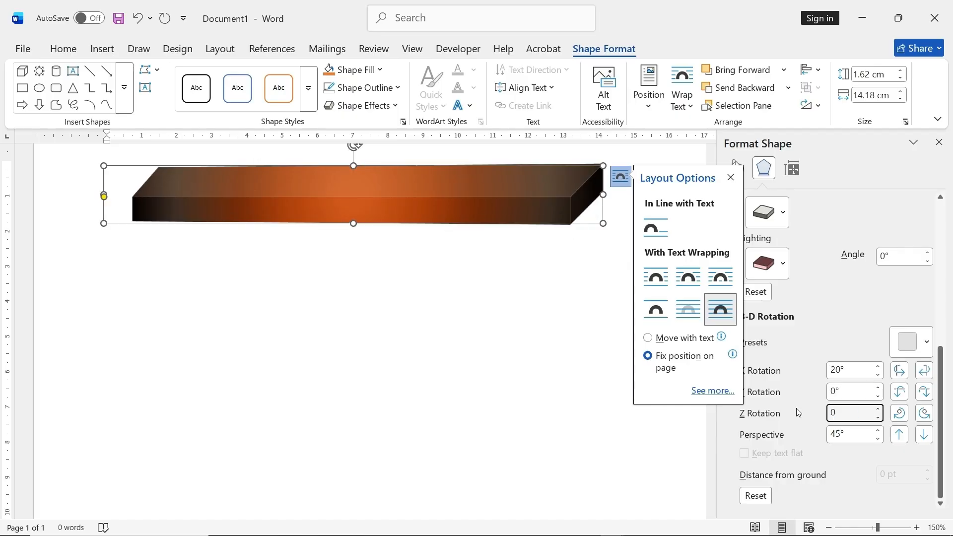
key("Tab")
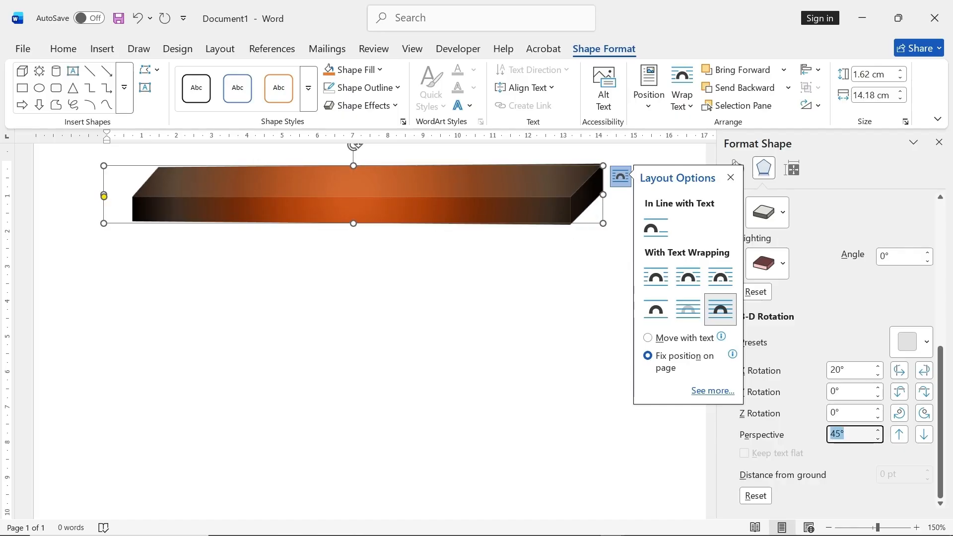
type("85")
key("Return")
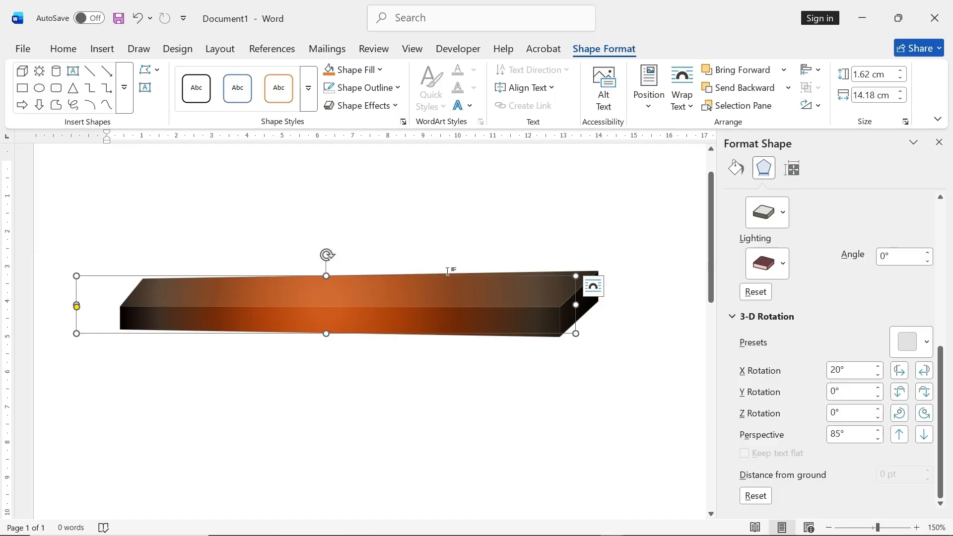
Enlarge the cube to about 1.93 cm high and 15.57 cm wide with a deeper top face, and move it slightly up the page.
left_click_drag(325, 276, 335, 266)
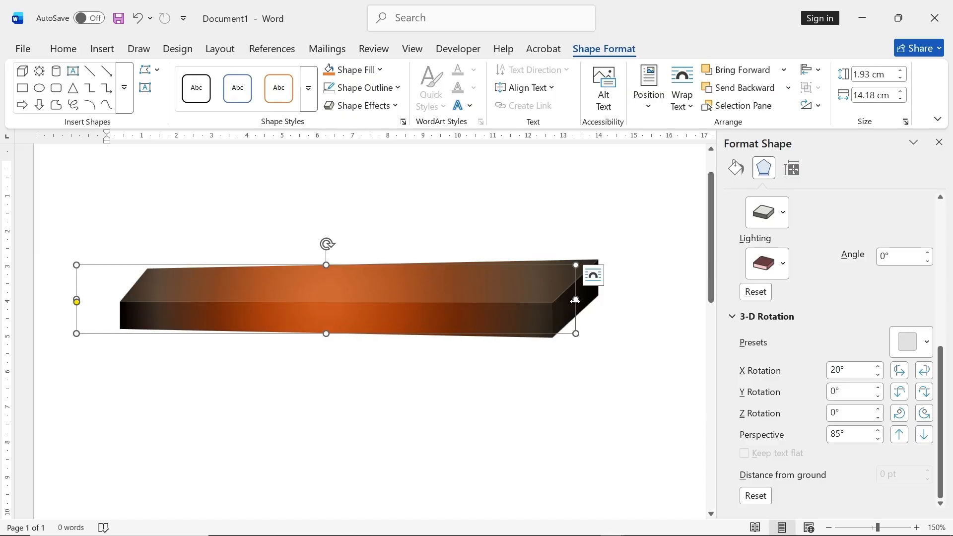
left_click_drag(575, 301, 624, 300)
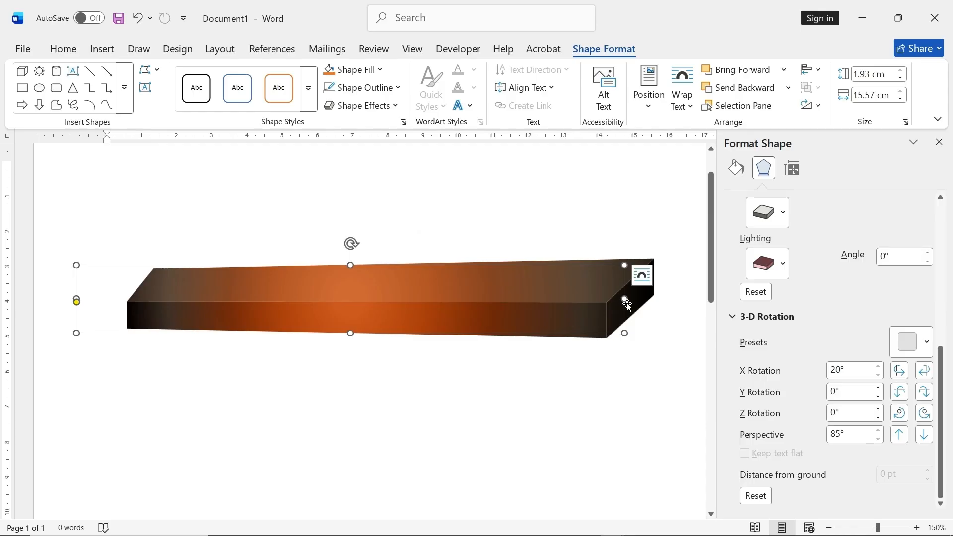
left_click_drag(374, 309, 367, 290)
left_click(347, 367)
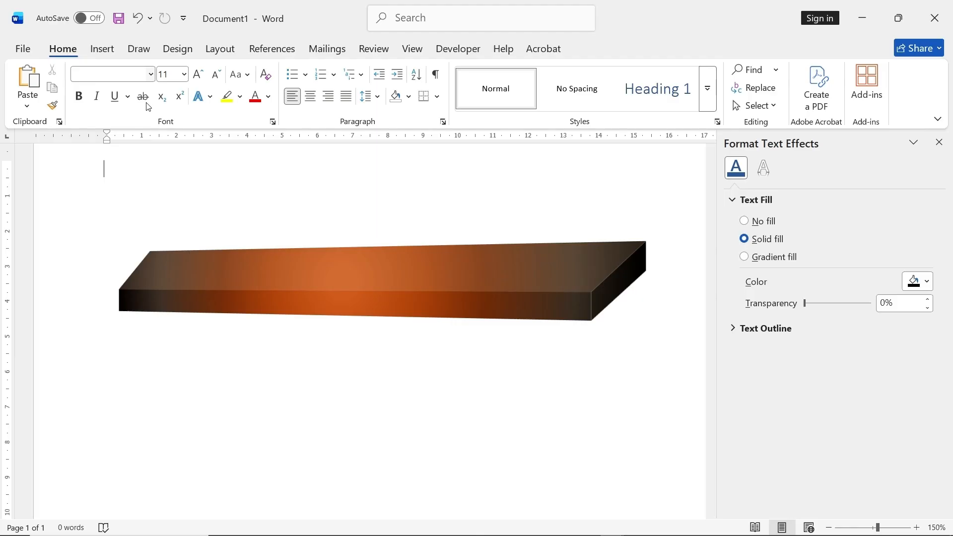
Insert a cylinder about 3.53 cm high and 2.37 cm wide beneath the middle of the bar.
left_click(100, 49)
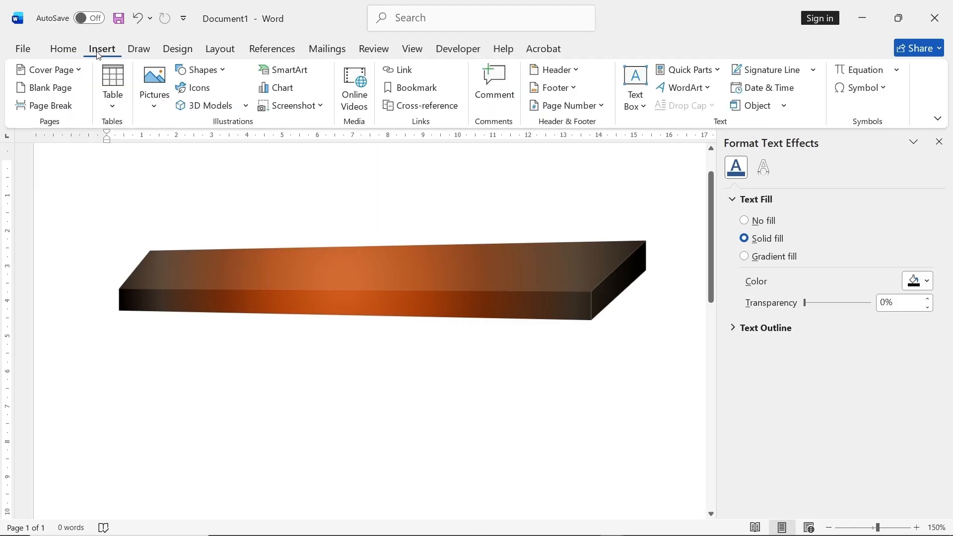
left_click(204, 70)
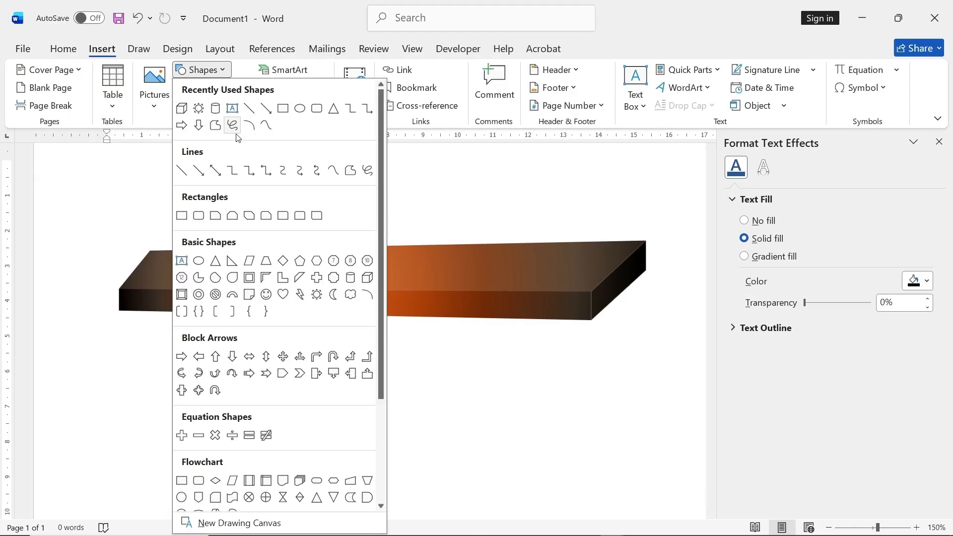
left_click(351, 278)
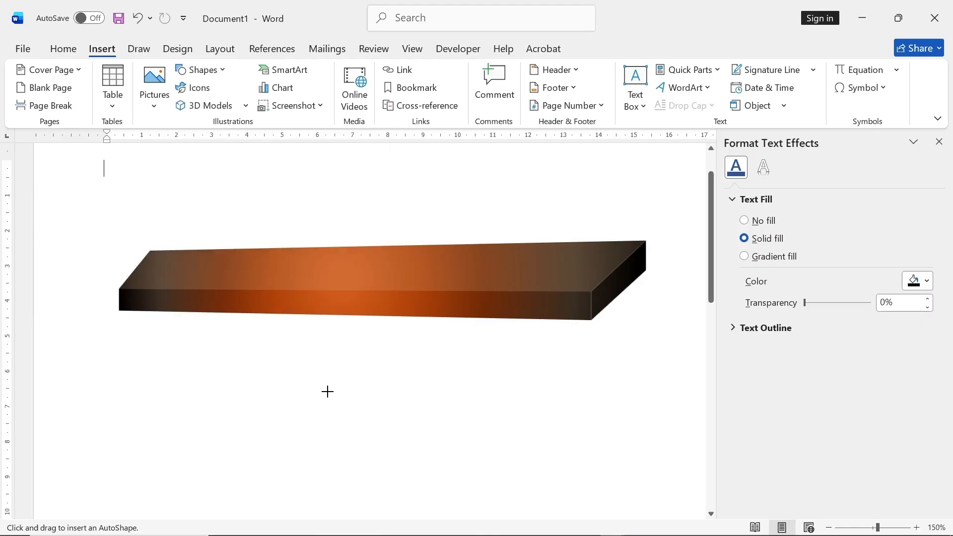
left_click_drag(300, 374, 401, 505)
mouse_move(381, 503)
left_mouse_down()
mouse_move(448, 503)
mouse_move(383, 498)
left_mouse_up()
left_click_drag(354, 455, 348, 434)
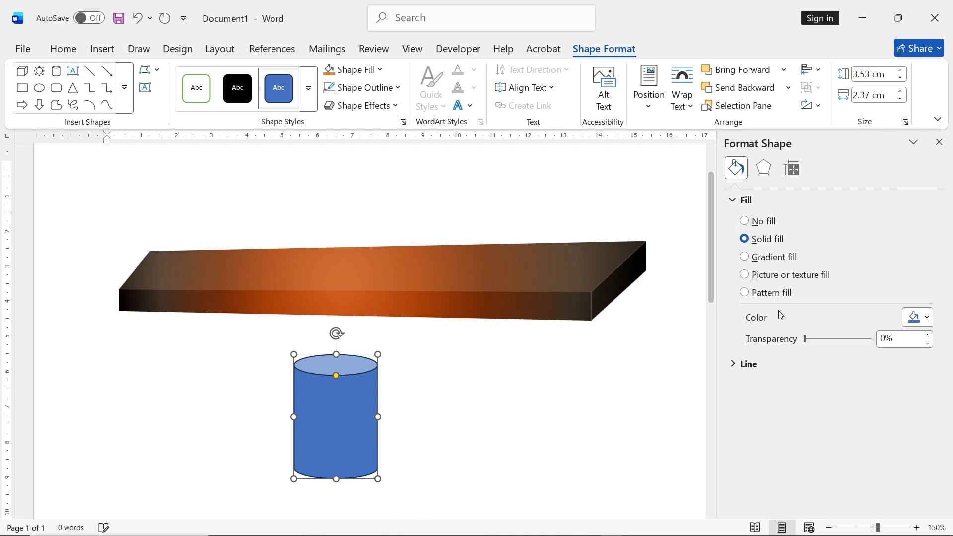
Give the cylinder the radial orange-to-black gradient fill and remove its outline.
left_click(778, 258)
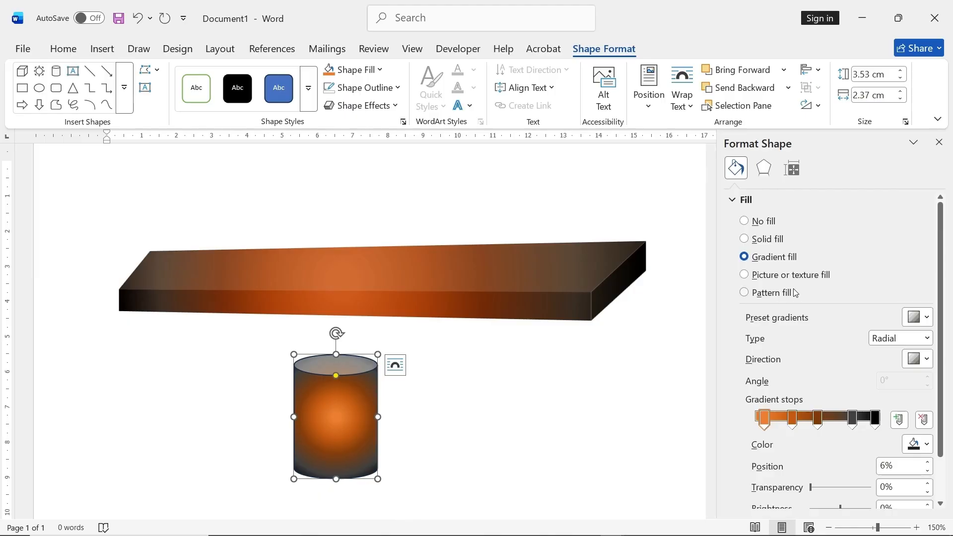
scroll(824, 386, "down", 2)
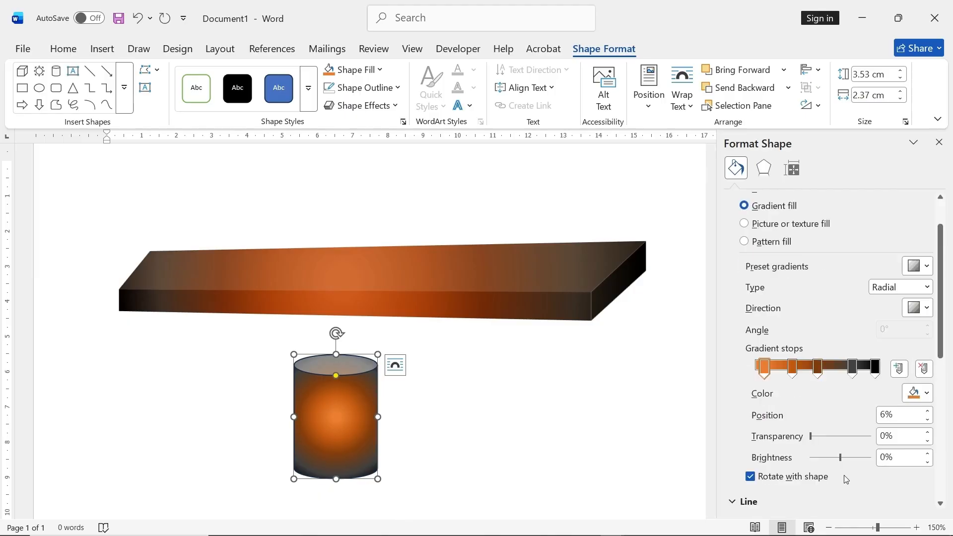
left_click(843, 501)
left_click(765, 375)
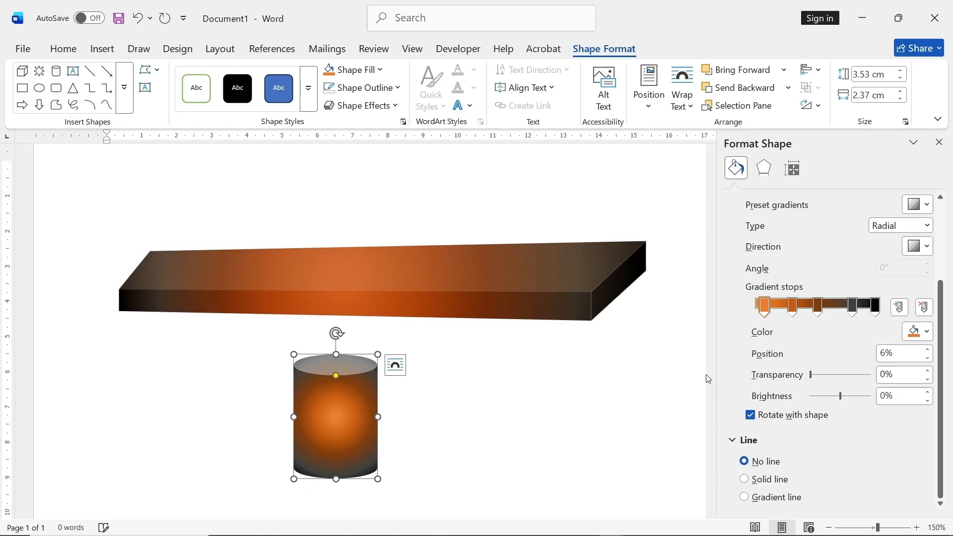
left_click(506, 401)
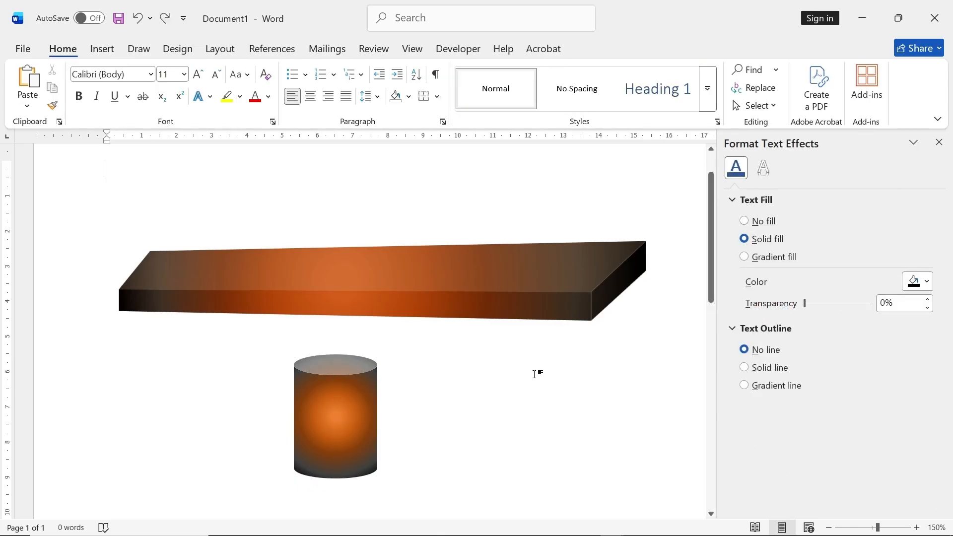